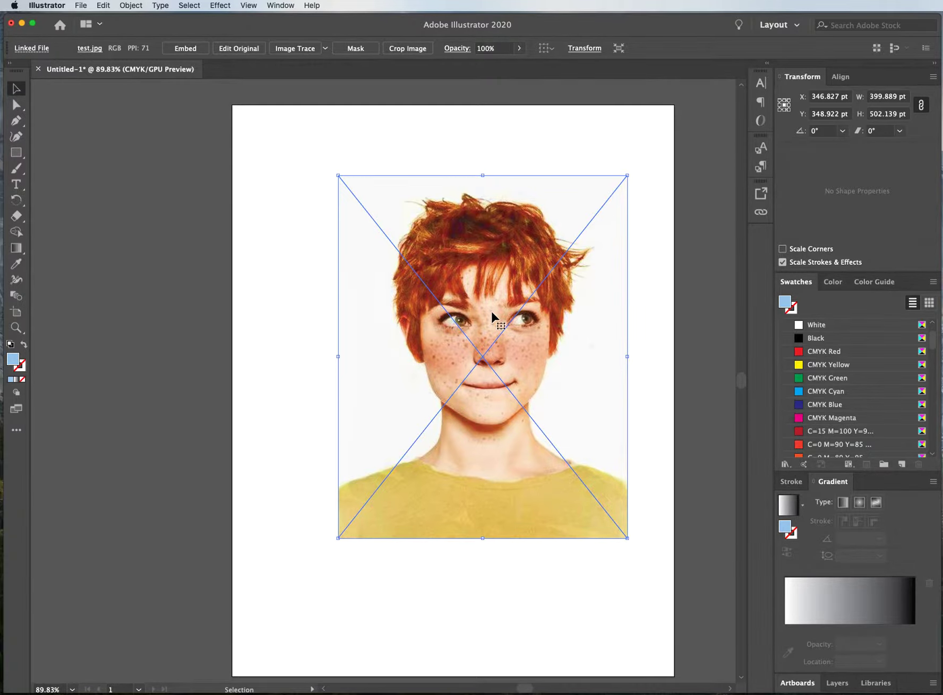
# Image-trace the selected portrait photo with the default settings and open the detailed tracing options beside the artwork
pyautogui.click(138, 10)
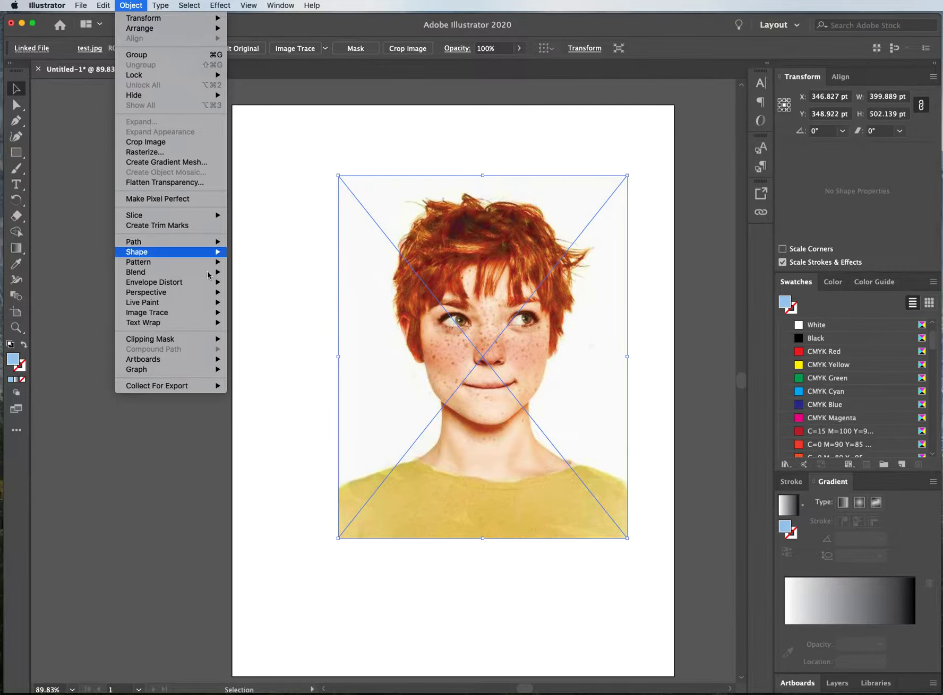
pyautogui.moveTo(203, 323)
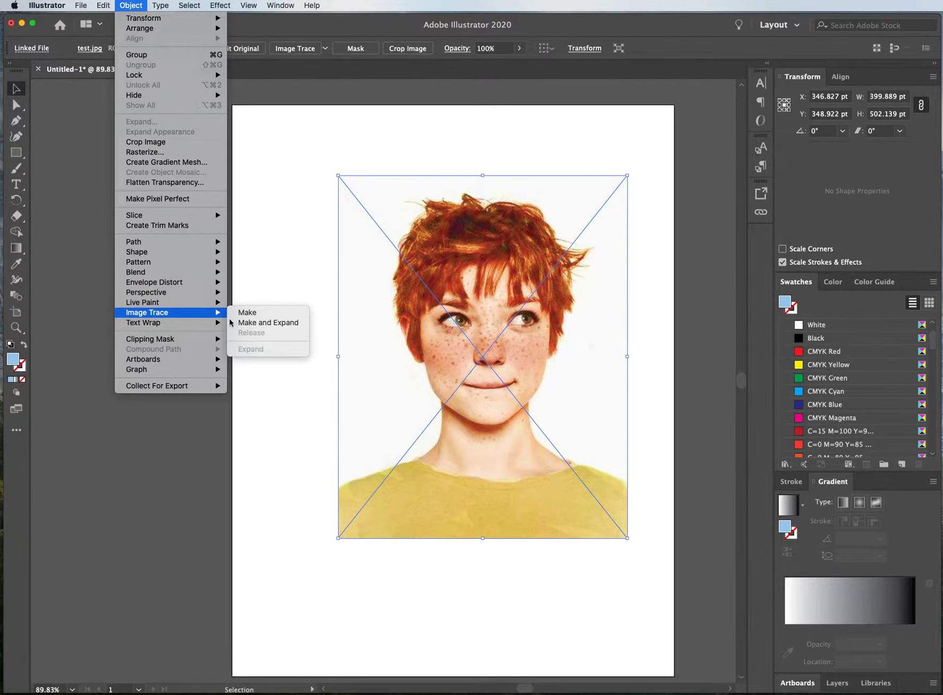
pyautogui.click(247, 314)
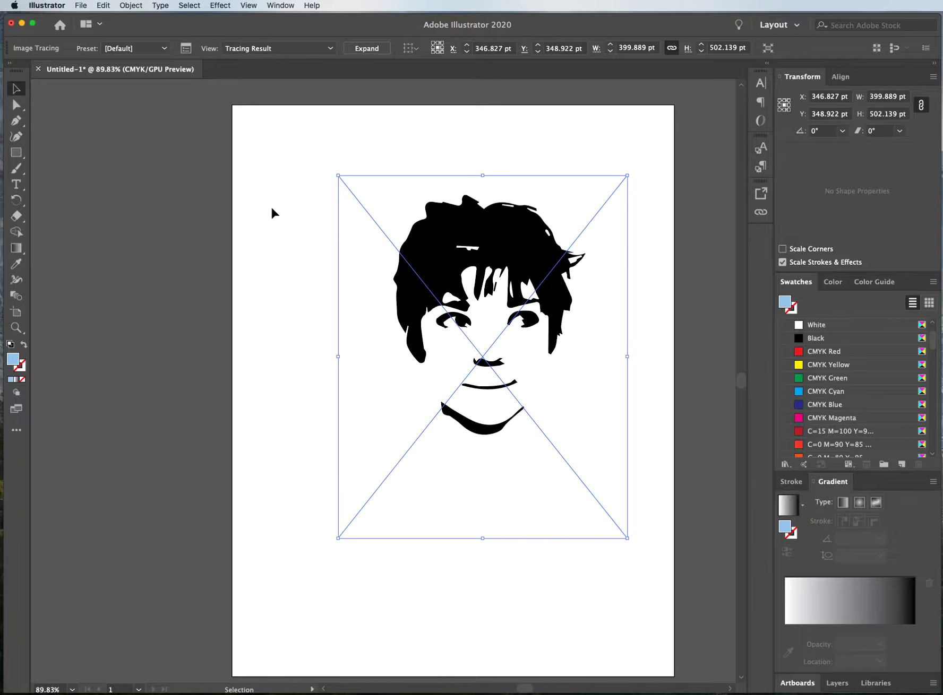
pyautogui.click(186, 49)
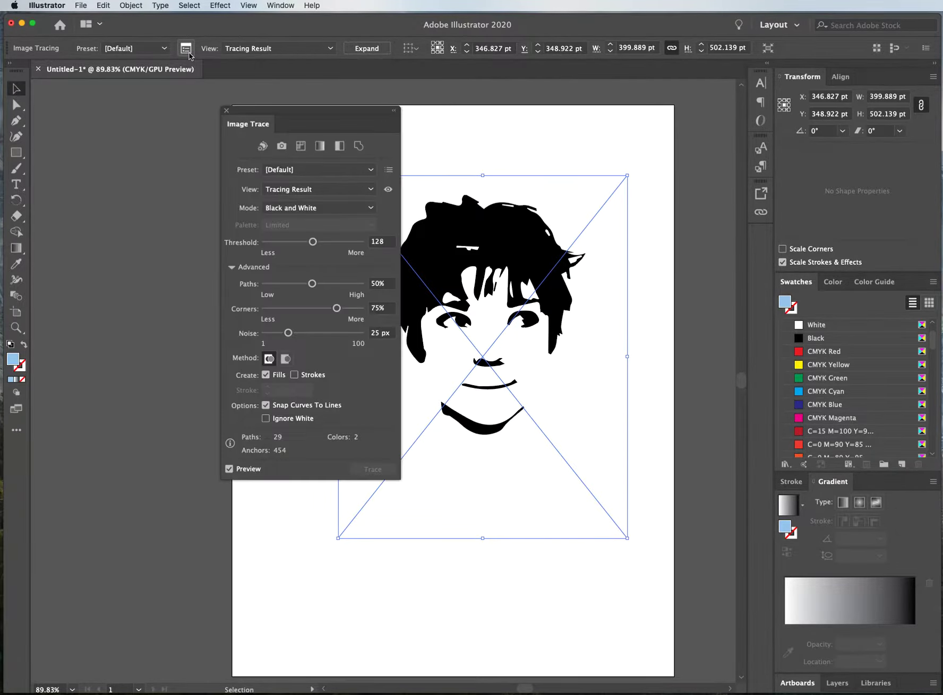
pyautogui.moveTo(360, 114)
pyautogui.mouseDown()
pyautogui.moveTo(319, 134)
pyautogui.moveTo(274, 179)
pyautogui.mouseUp()
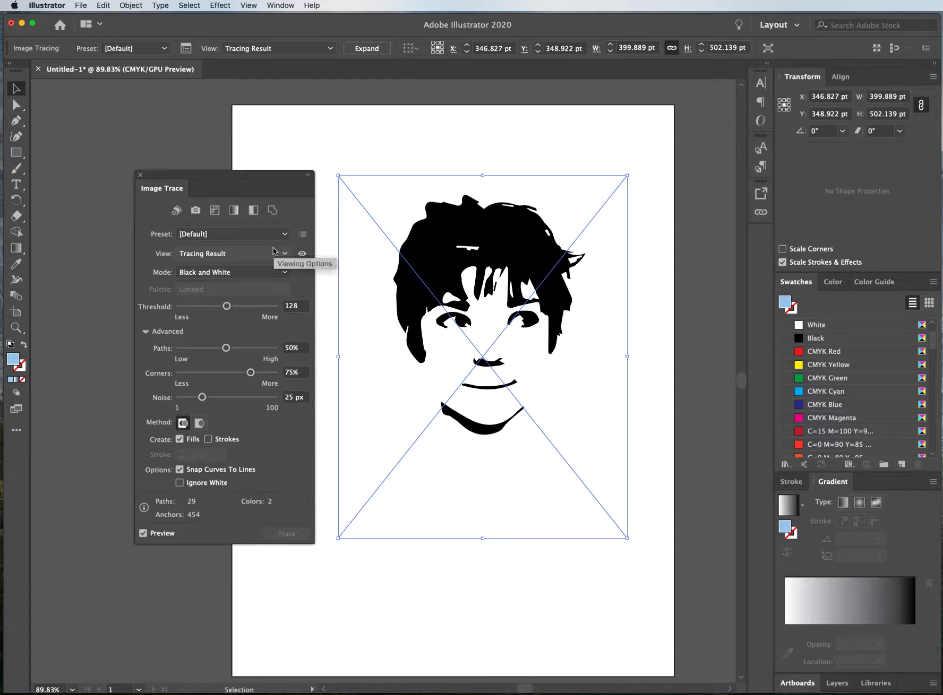
# Try the High Color, Low Color, Grayscale, Black & White, Outline and Silhouettes presets on the traced portrait
pyautogui.click(195, 210)
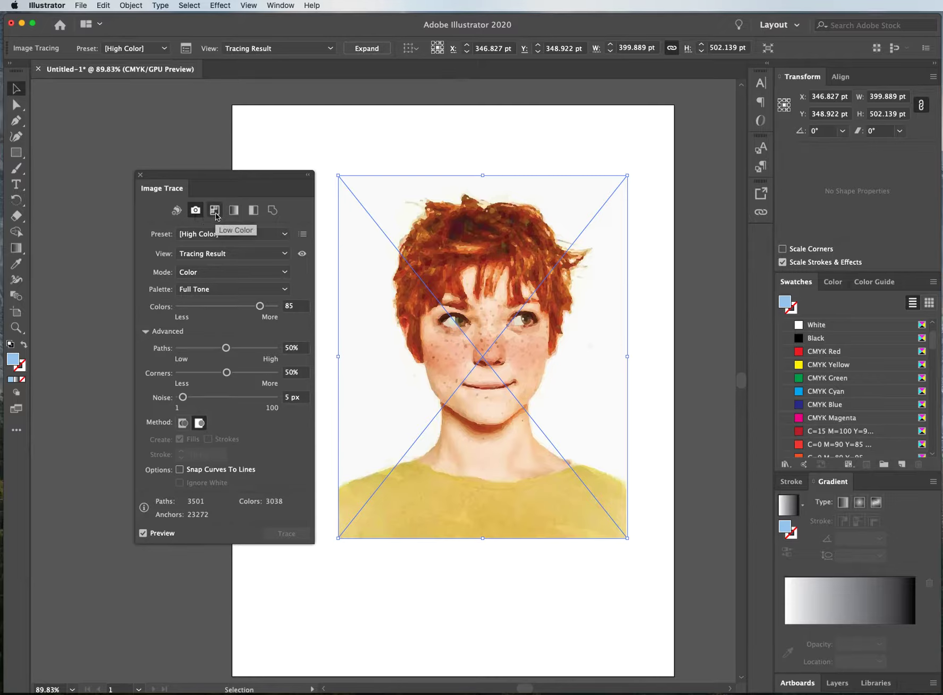
pyautogui.click(215, 211)
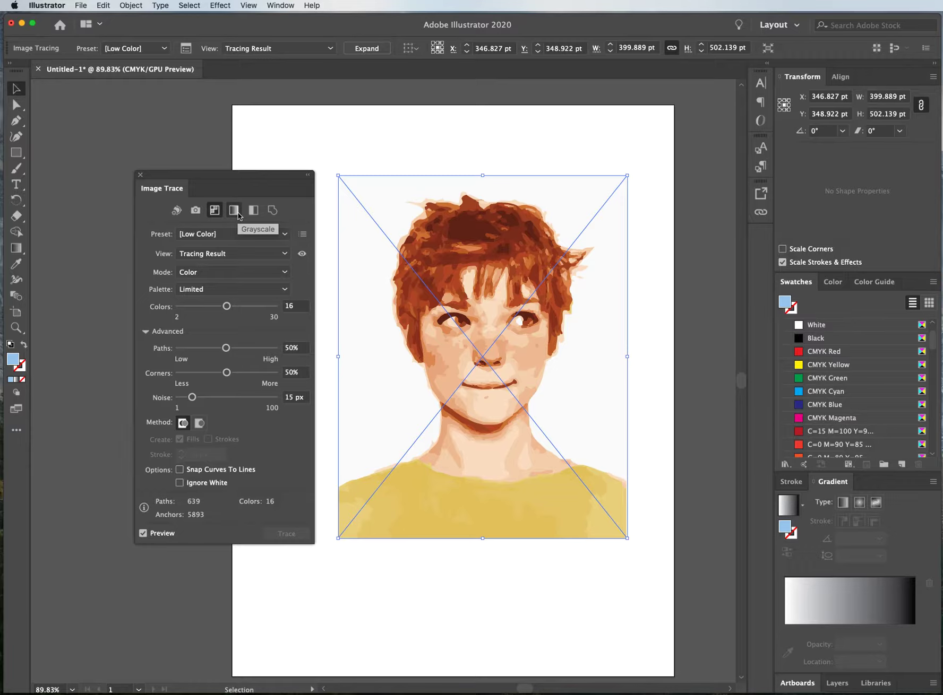
pyautogui.click(234, 212)
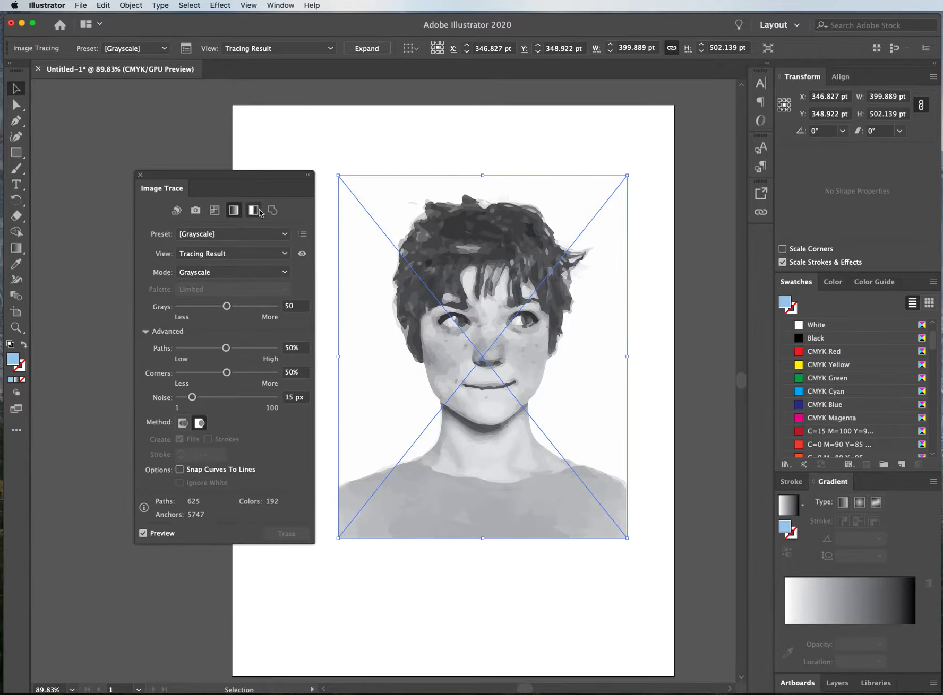
pyautogui.click(253, 211)
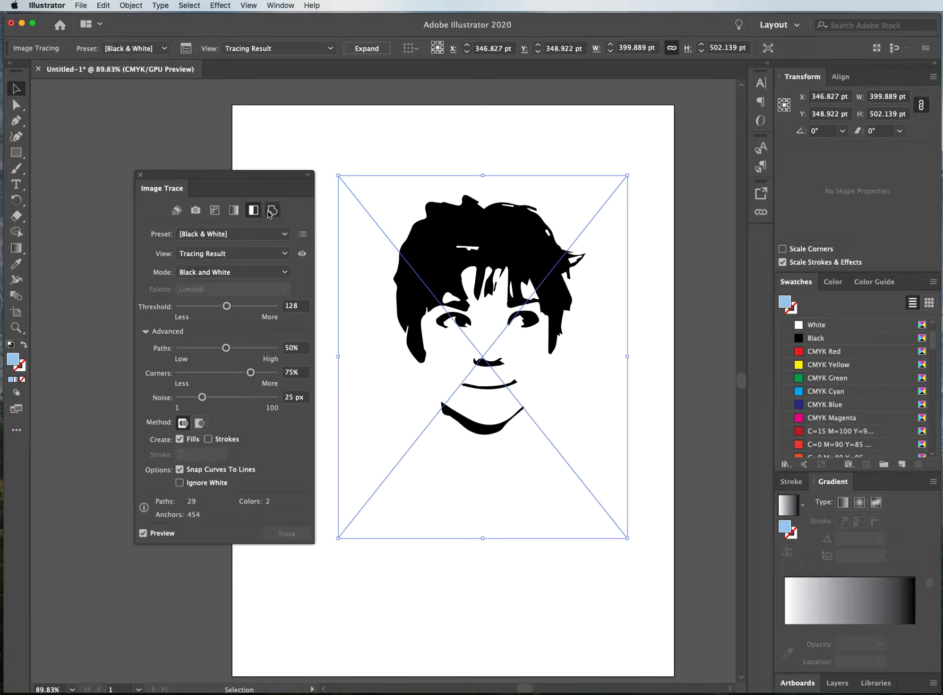
pyautogui.click(271, 211)
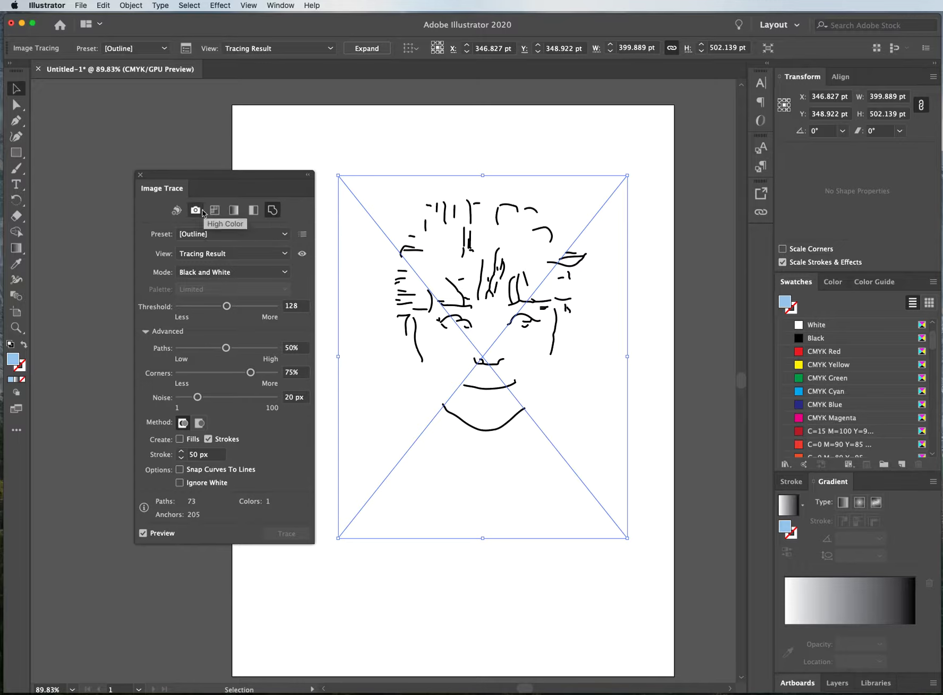
pyautogui.click(263, 233)
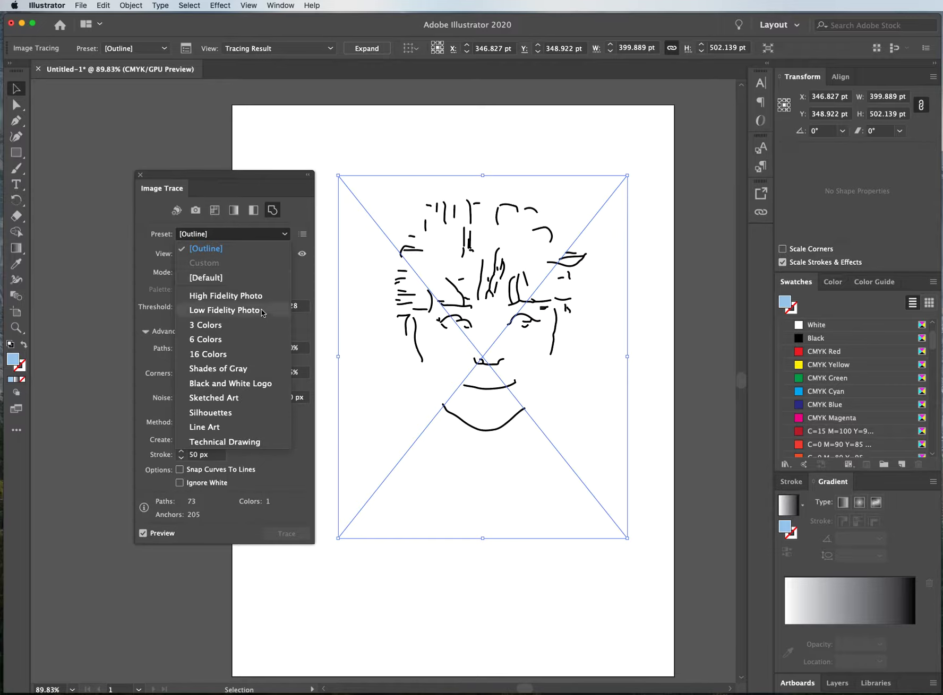
pyautogui.click(276, 413)
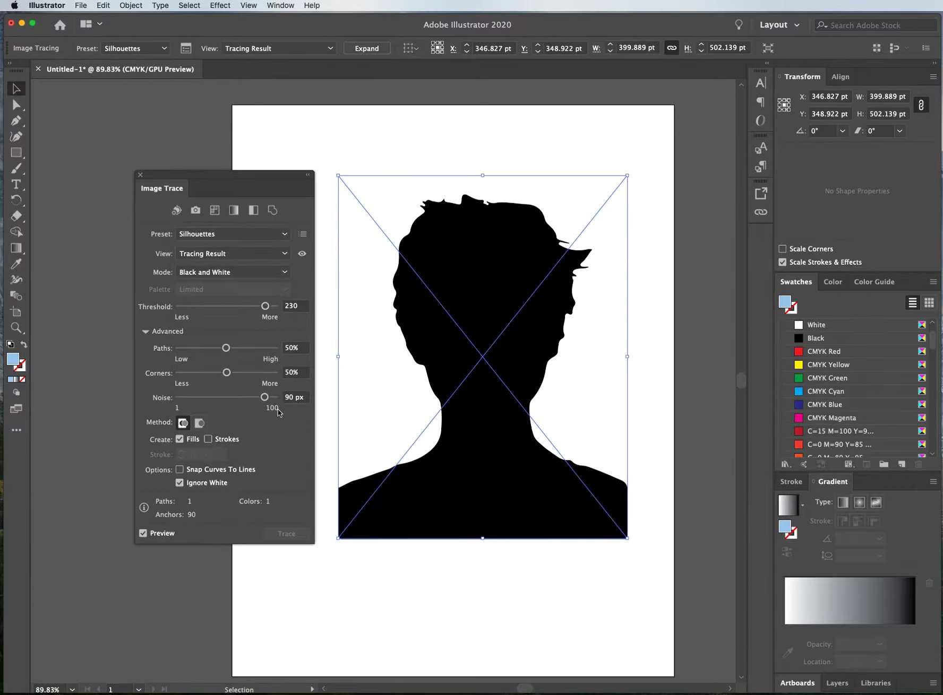
# Trace with the High Fidelity Photo preset, setting paths to 83%, corners to 78% and noise to 91 px, with Snap Curves To Lines on
pyautogui.click(233, 236)
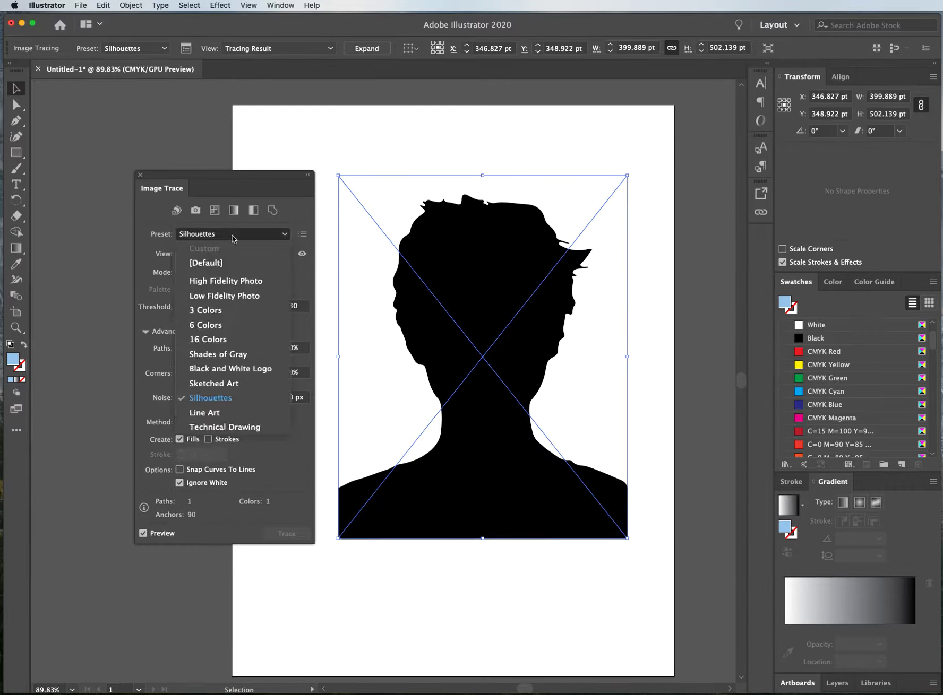
pyautogui.click(242, 282)
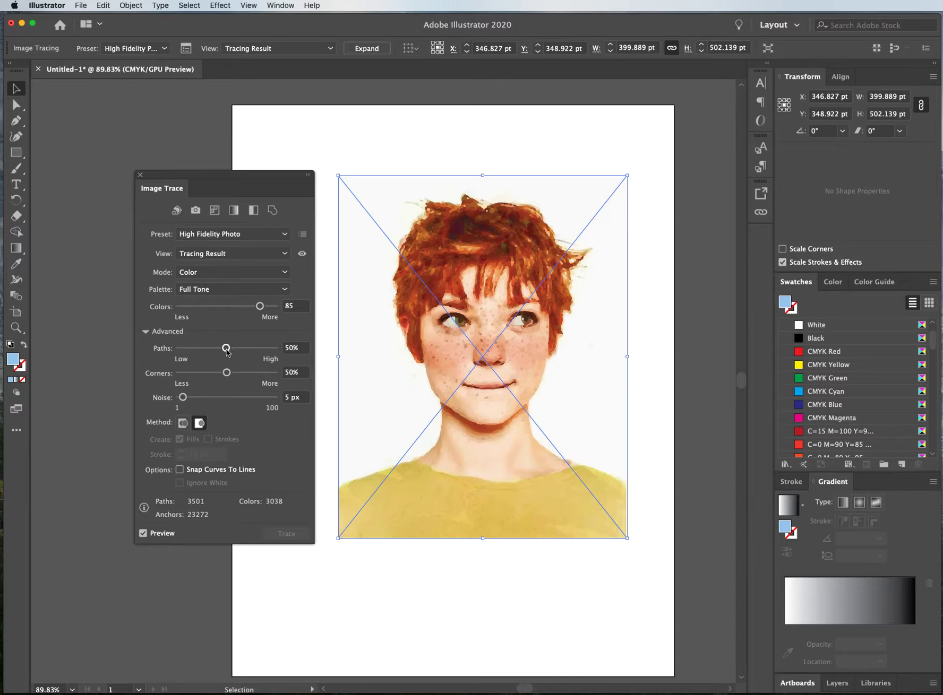
pyautogui.moveTo(226, 348); pyautogui.dragTo(258, 348)
pyautogui.moveTo(227, 373); pyautogui.dragTo(254, 373)
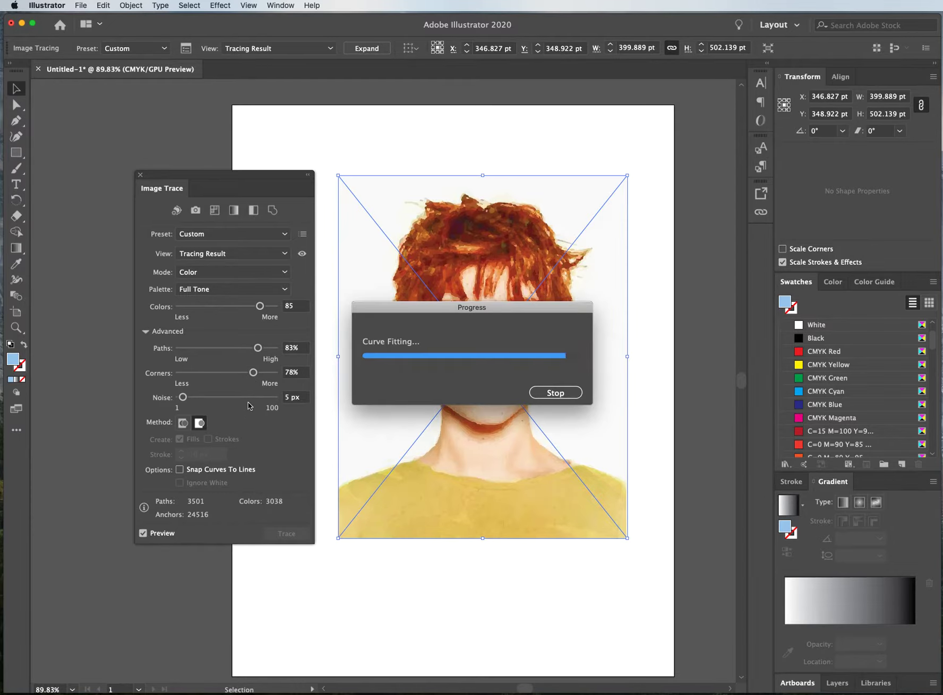
pyautogui.moveTo(182, 397); pyautogui.dragTo(266, 402)
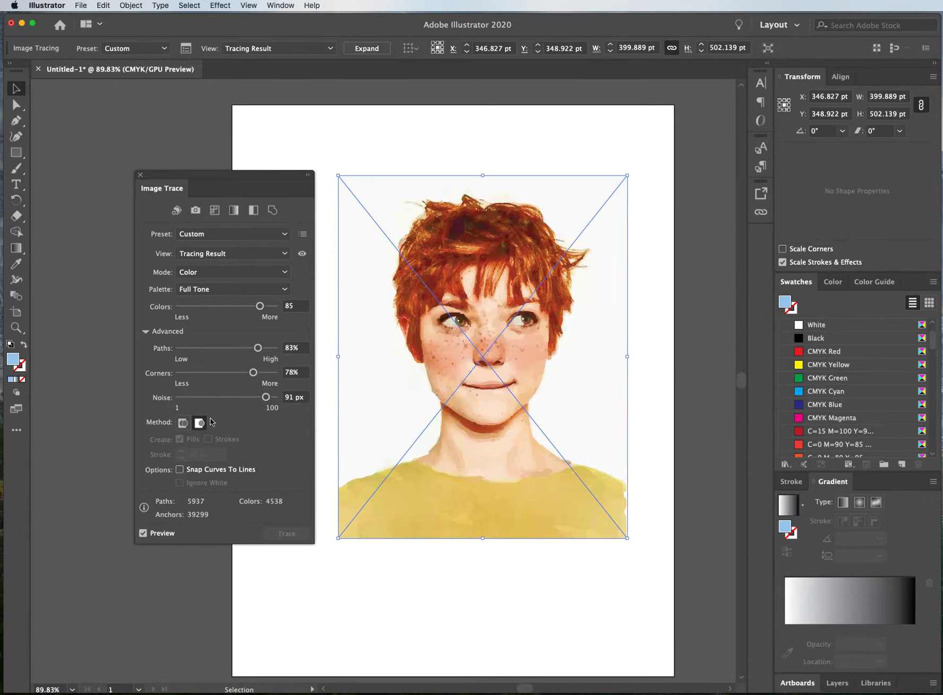
pyautogui.click(182, 476)
# Expand the traced portrait into editable vector paths, ungroup them and clear the selection
pyautogui.click(382, 51)
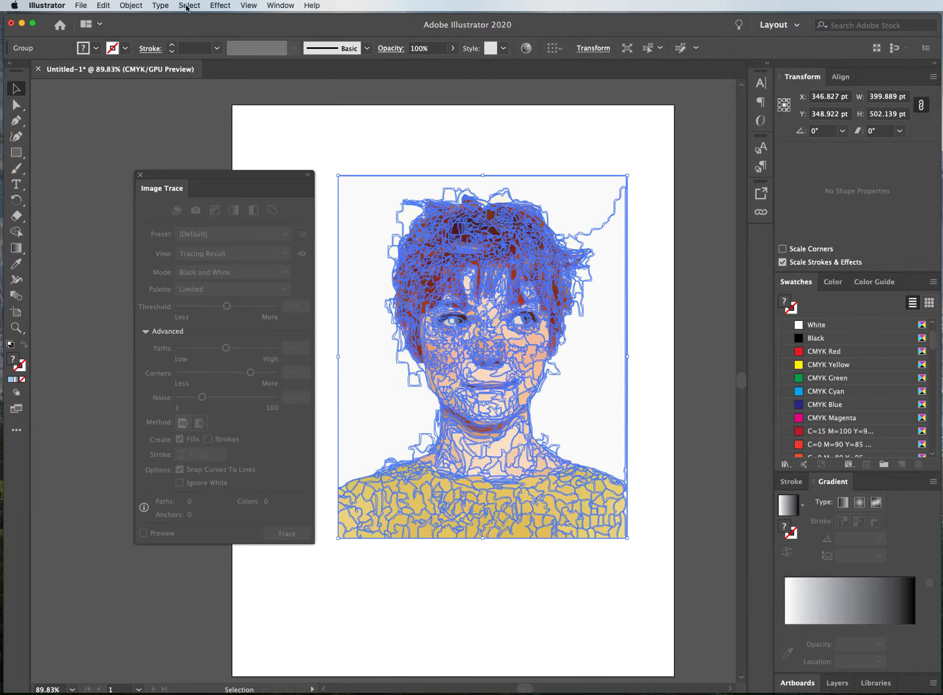
pyautogui.click(132, 5)
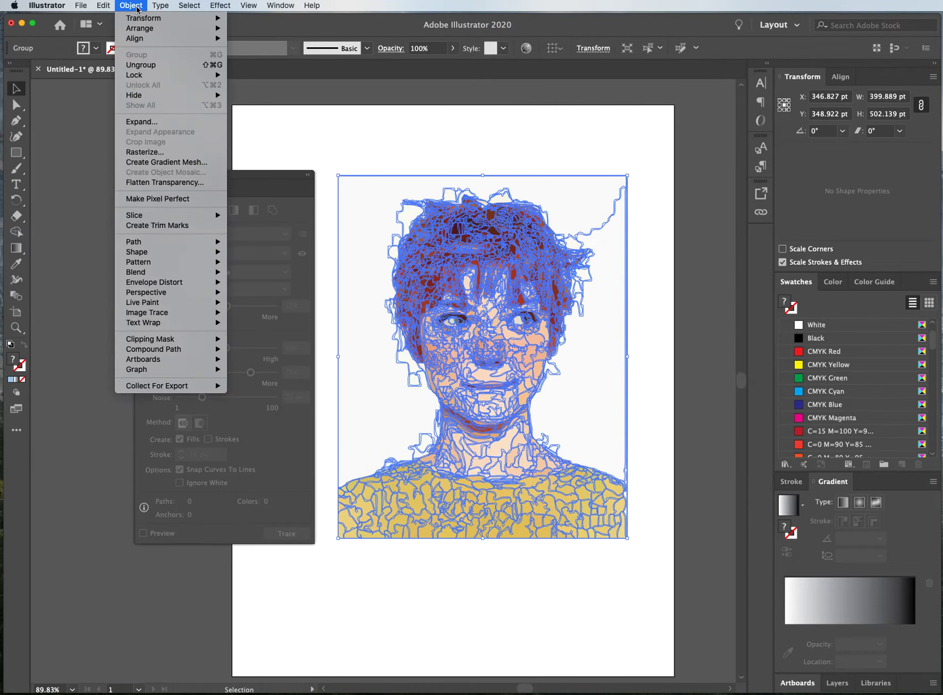
pyautogui.click(150, 66)
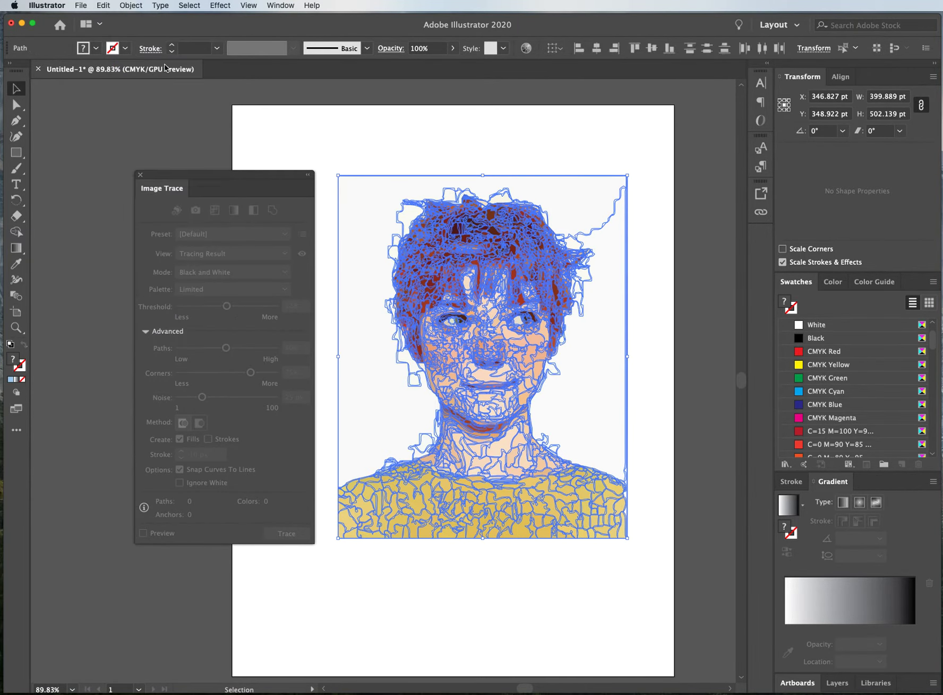
pyautogui.click(649, 347)
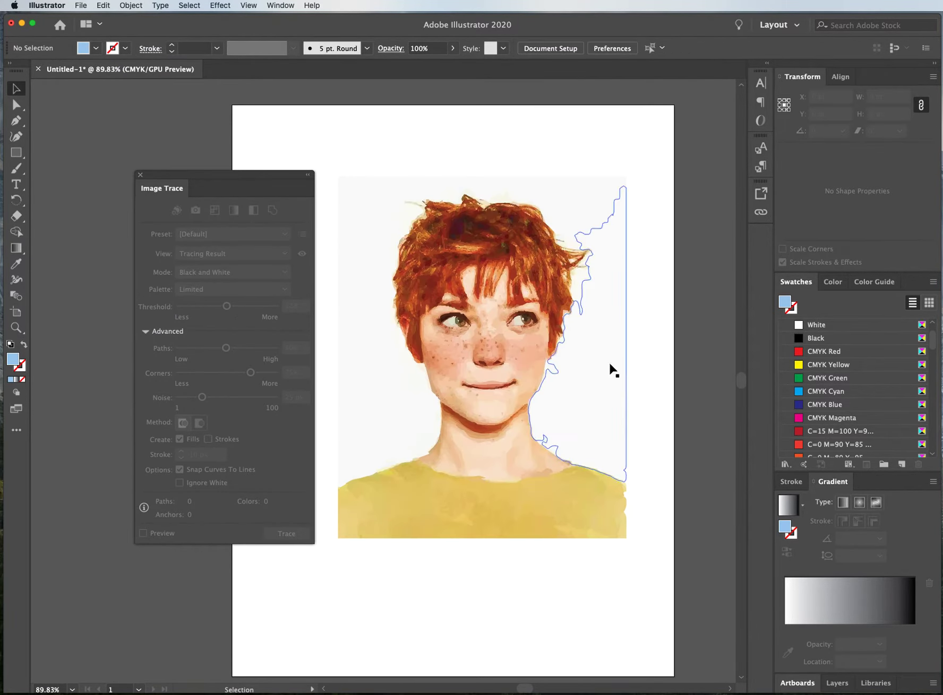
# Fill the background shape right of the face with CMYK Yellow and the large remaining background shape with CMYK Cyan
pyautogui.click(612, 409)
pyautogui.click(804, 365)
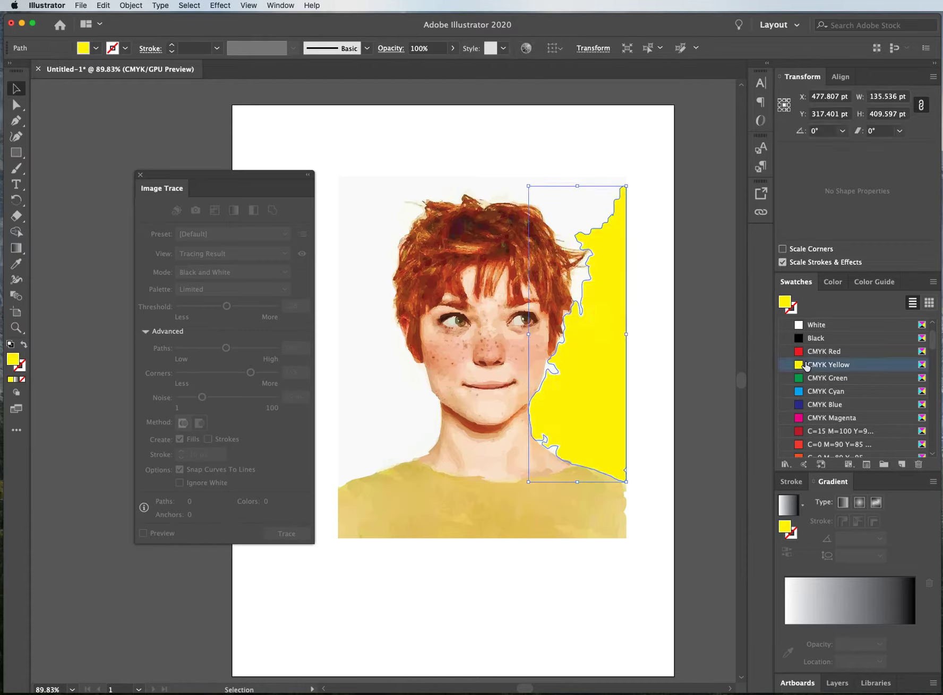
pyautogui.click(590, 218)
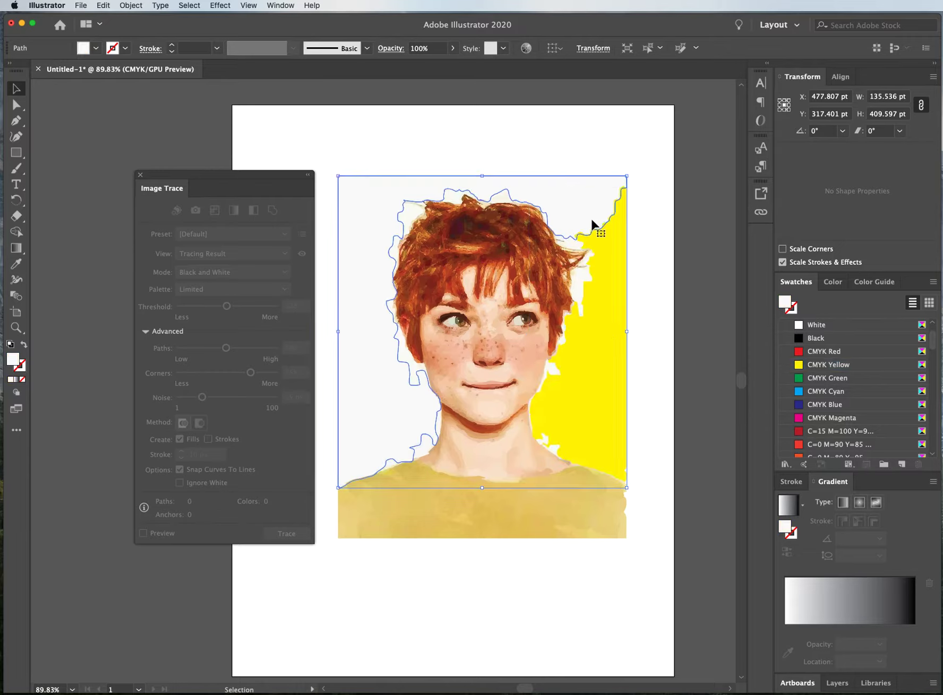
pyautogui.click(810, 391)
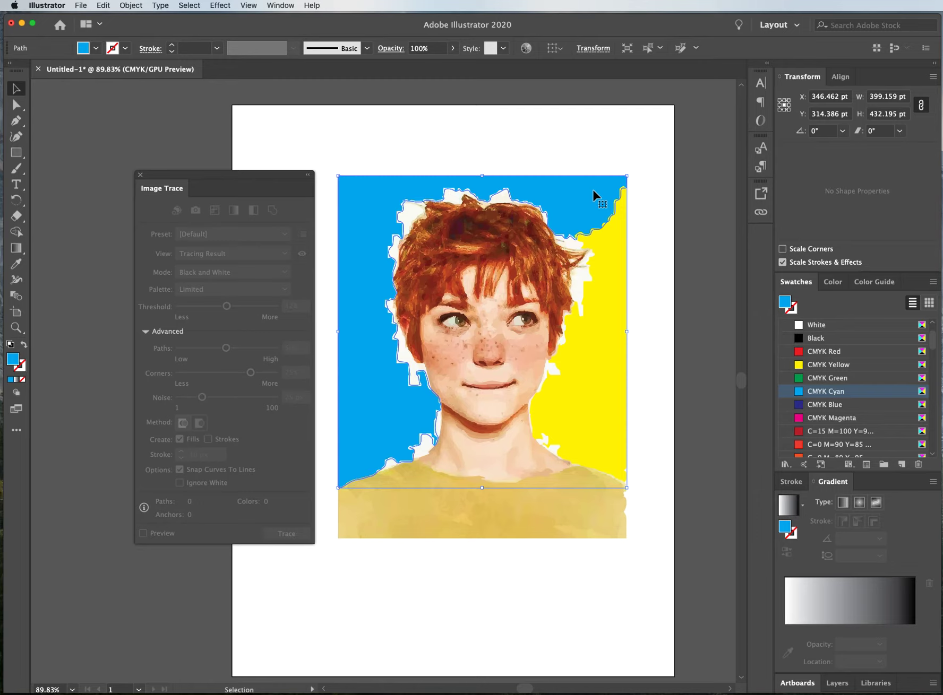
# Fill both the cyan and the yellow background shapes with White and clear the selection
pyautogui.click(835, 327)
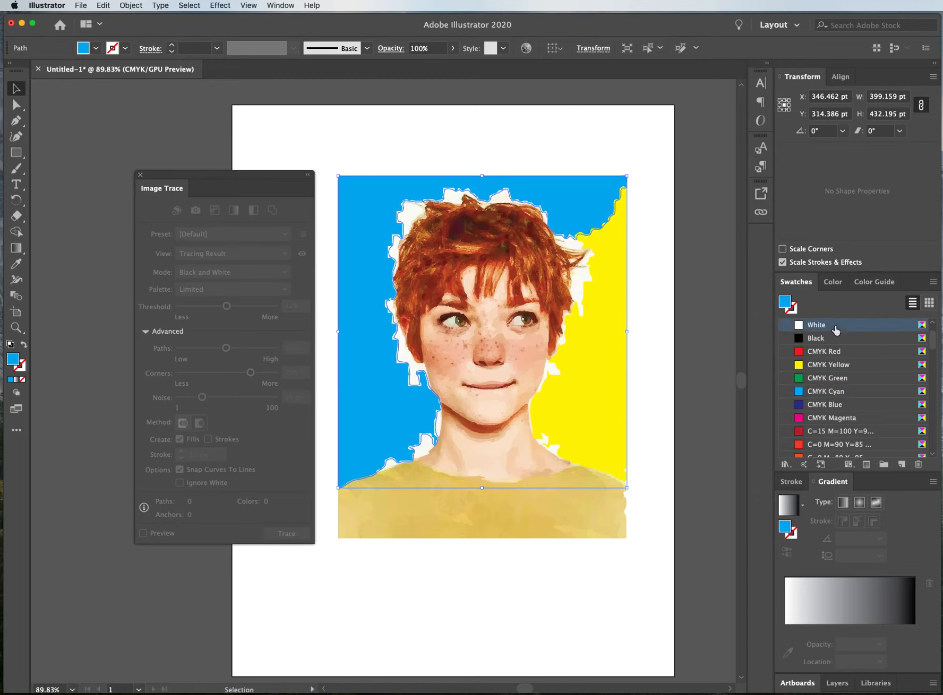
pyautogui.click(608, 310)
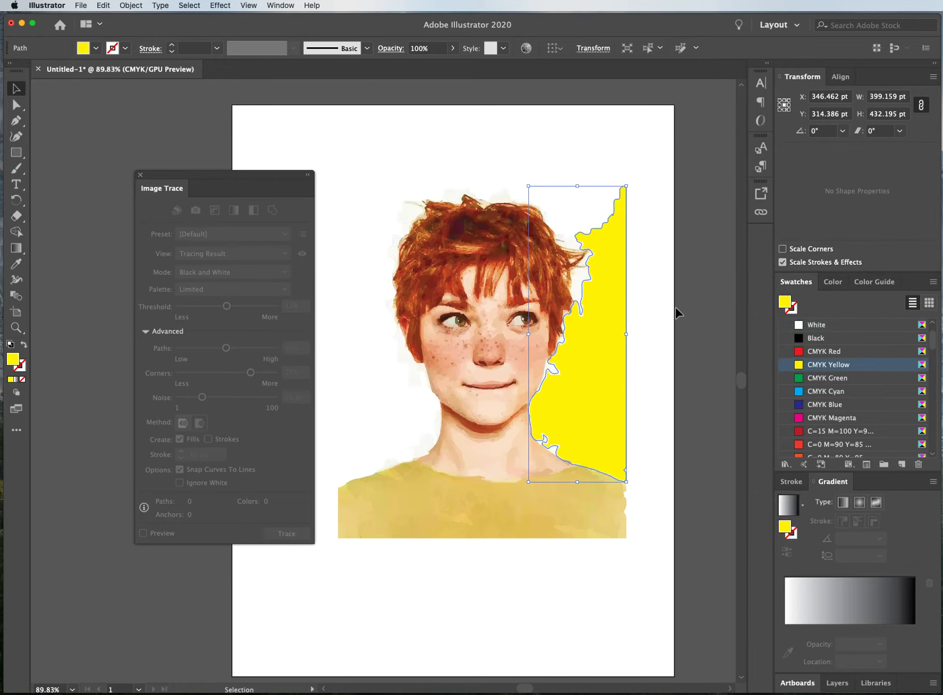
pyautogui.click(816, 328)
pyautogui.click(645, 171)
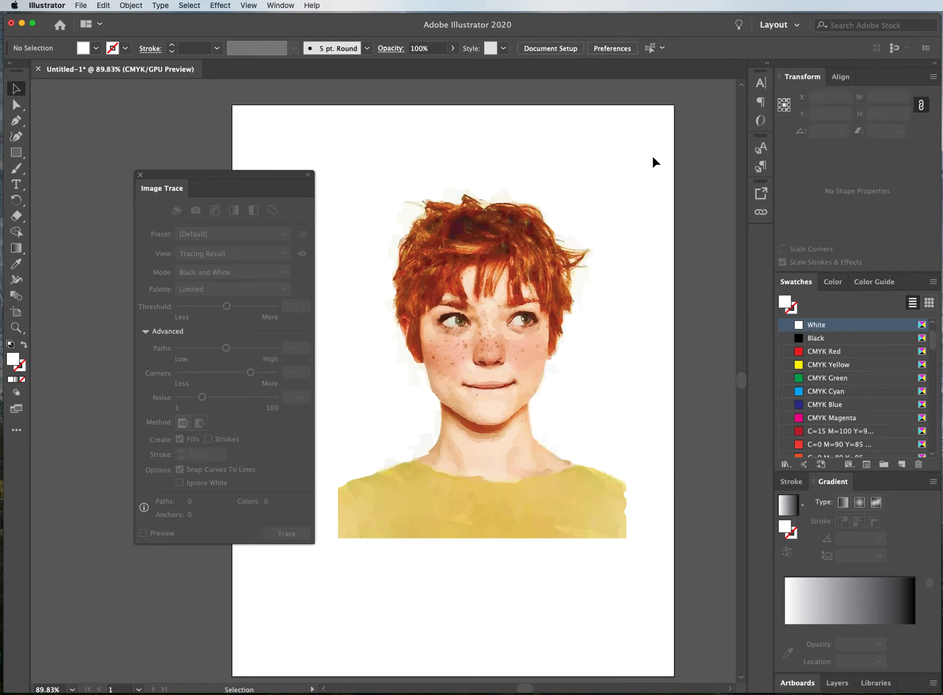
# Select all the vector paths of the traced portrait, including its background shapes
pyautogui.moveTo(653, 156)
pyautogui.mouseDown()
pyautogui.moveTo(575, 391)
pyautogui.moveTo(337, 549)
pyautogui.mouseUp()
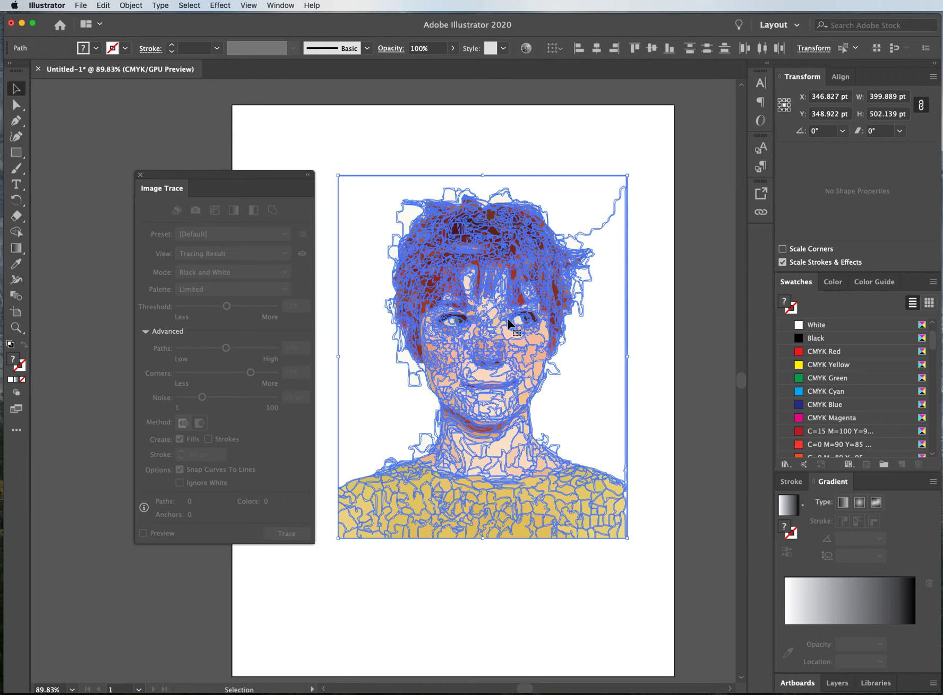